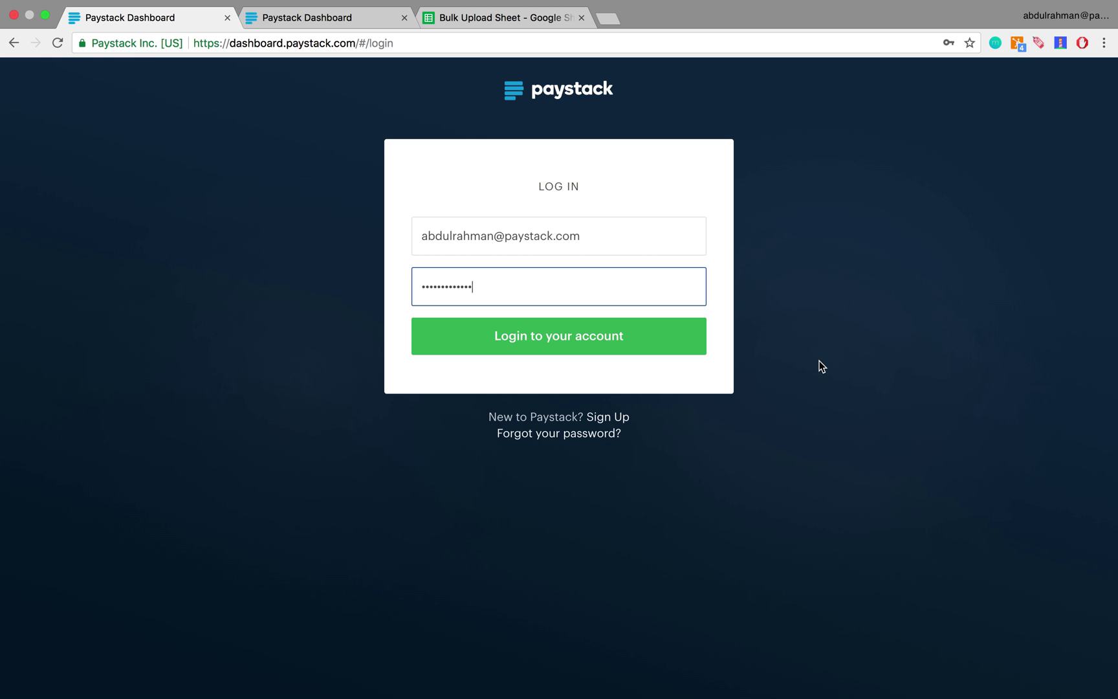
# Step: Log in to the Paystack business account to reach the Test Mode Get Started page
pyautogui.click(605, 335)
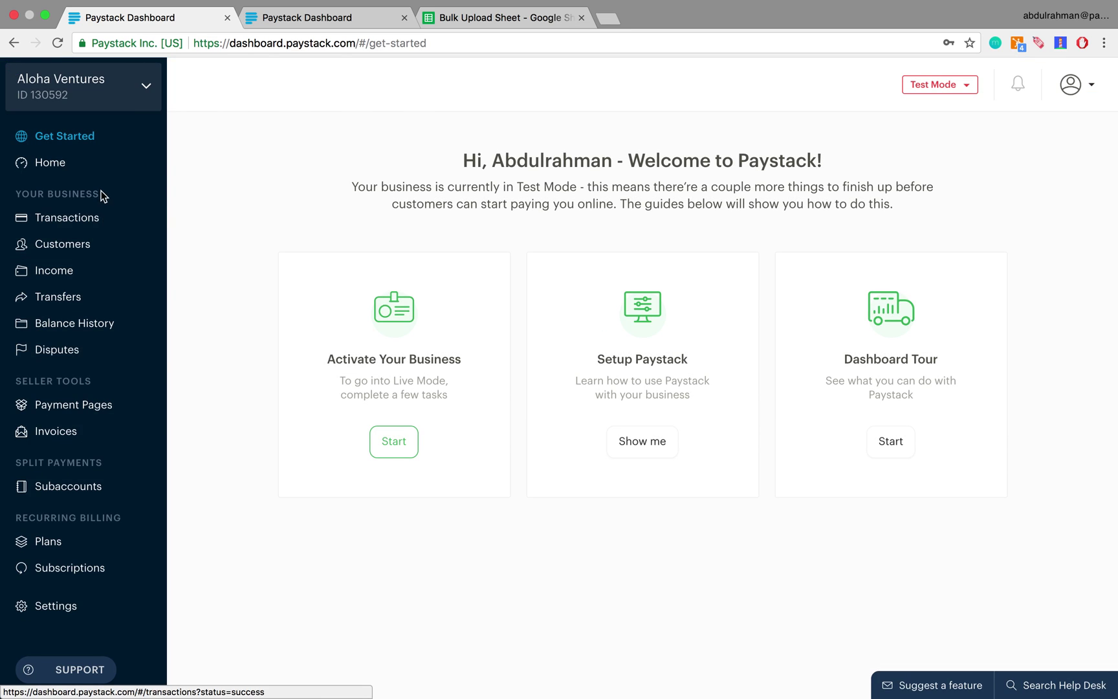
# Step: Go to Transfers and choose Bulk Upload from the New Transfer menu
pyautogui.click(67, 297)
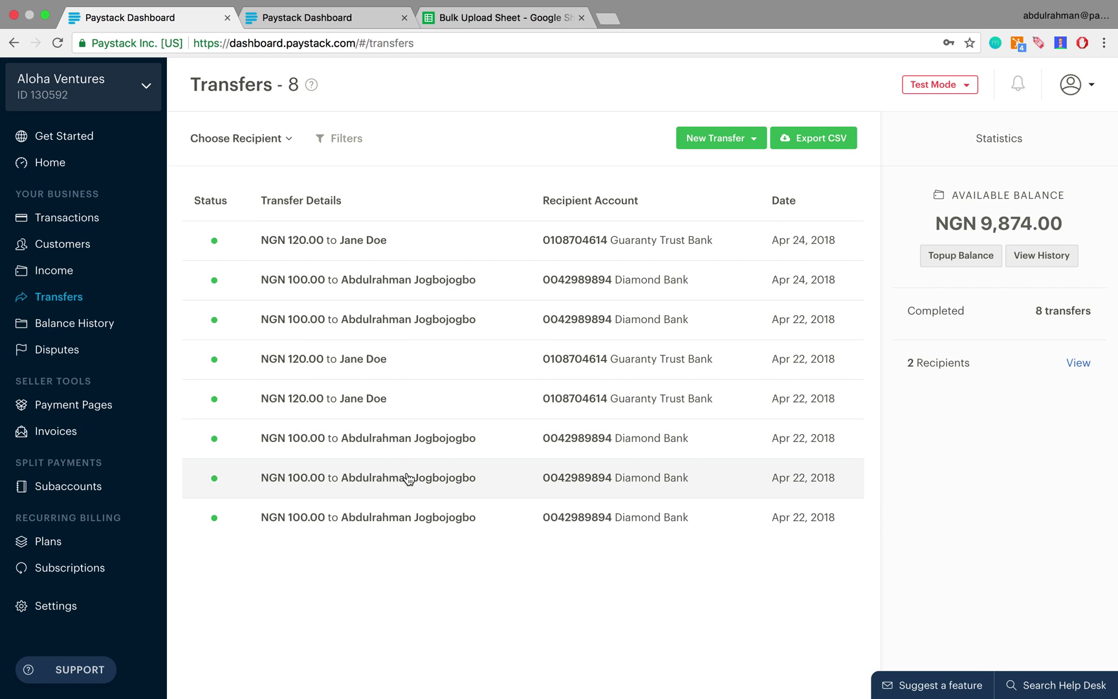
pyautogui.click(745, 142)
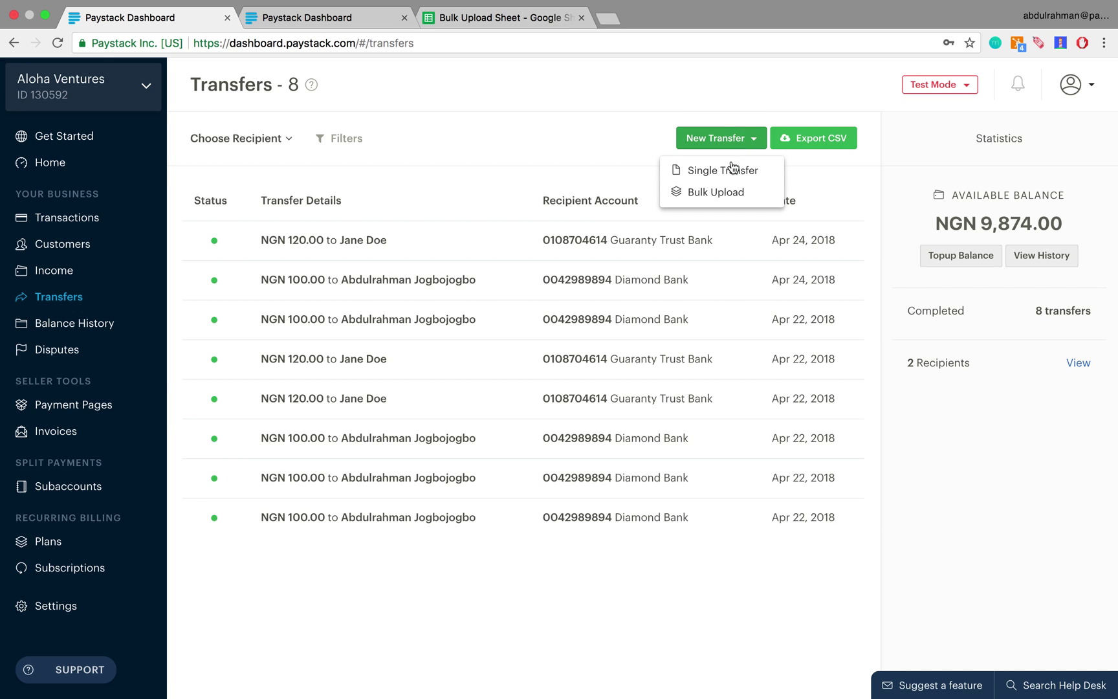
pyautogui.click(717, 193)
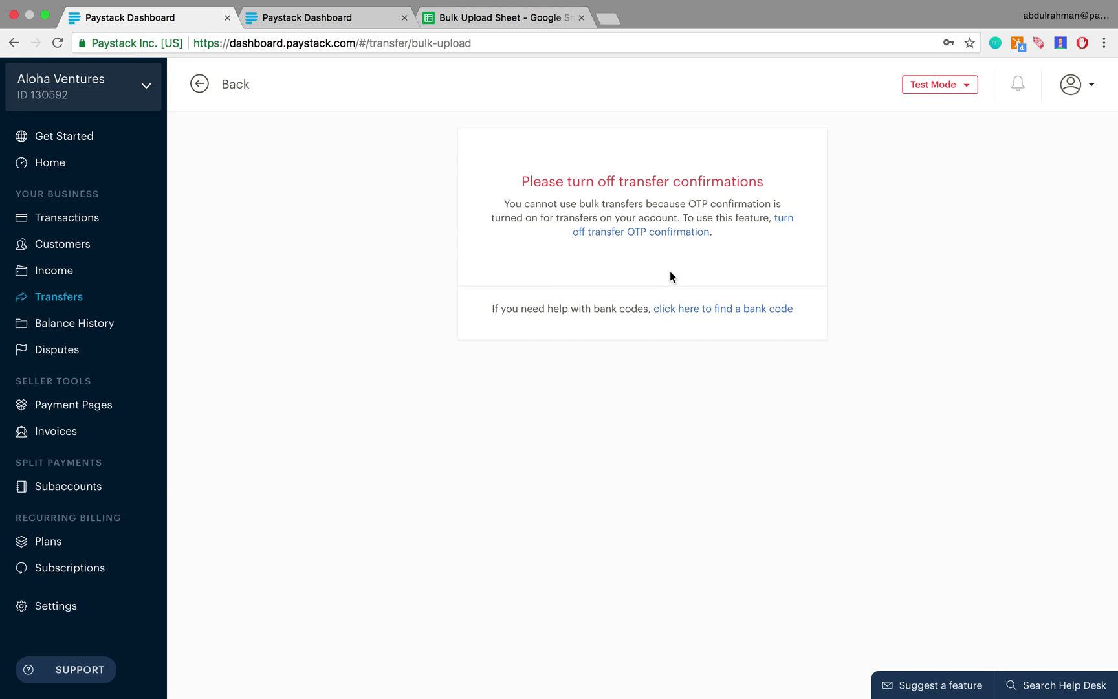
# Step: Follow the OTP settings link and start disabling Transfer Confirmation
pyautogui.click(637, 235)
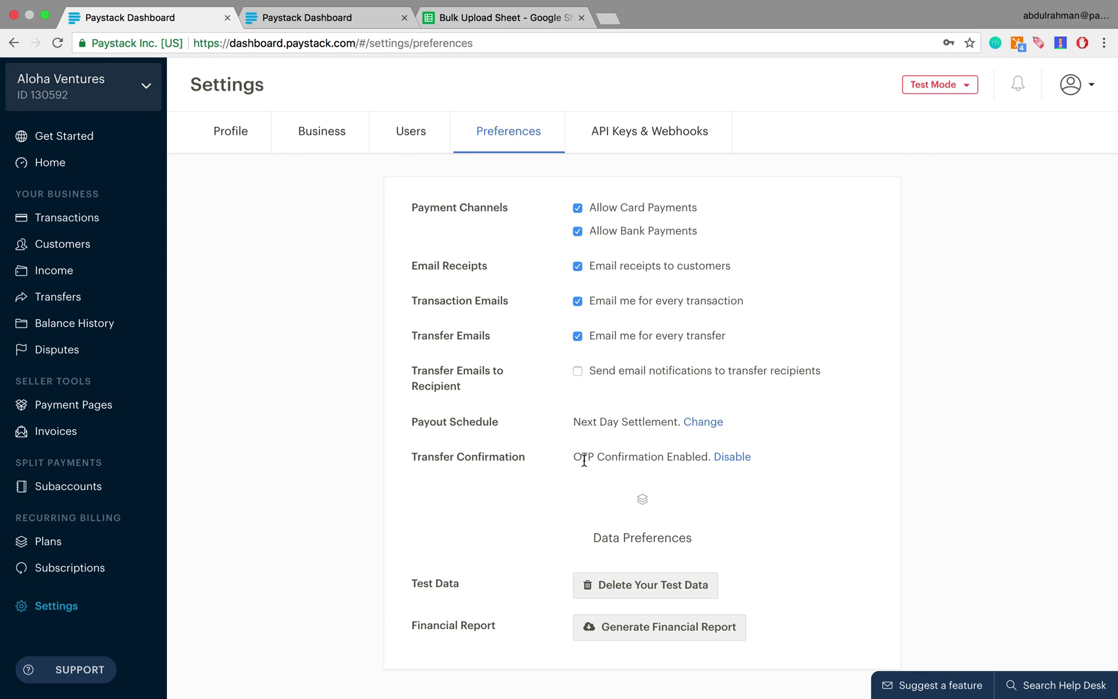
pyautogui.click(730, 459)
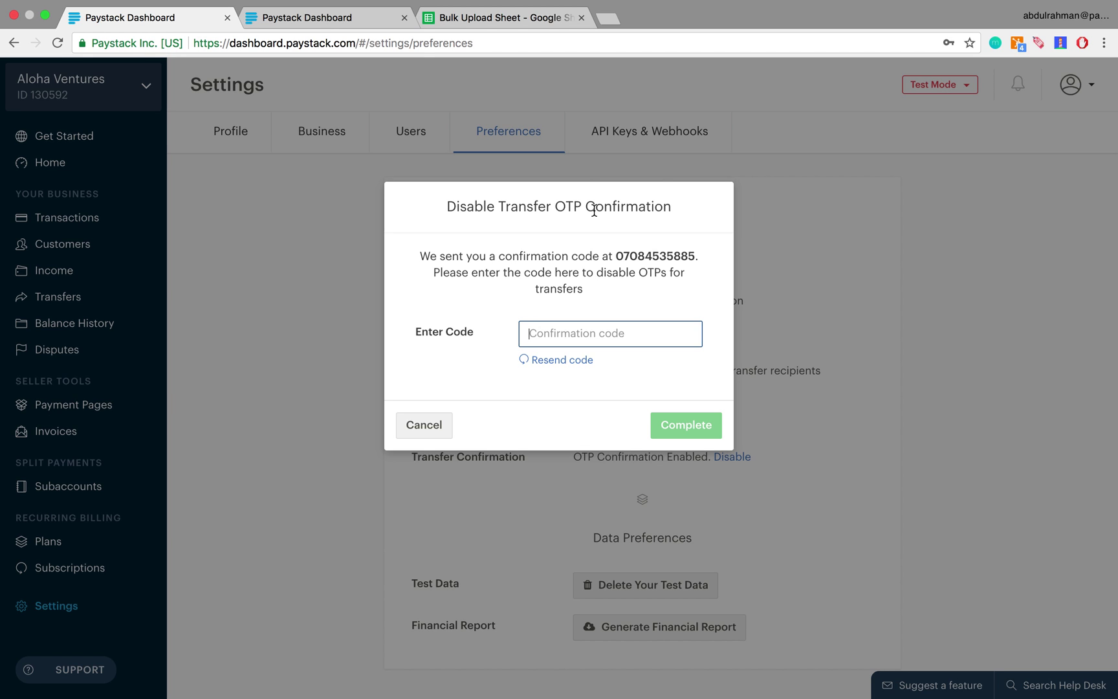
pyautogui.click(348, 18)
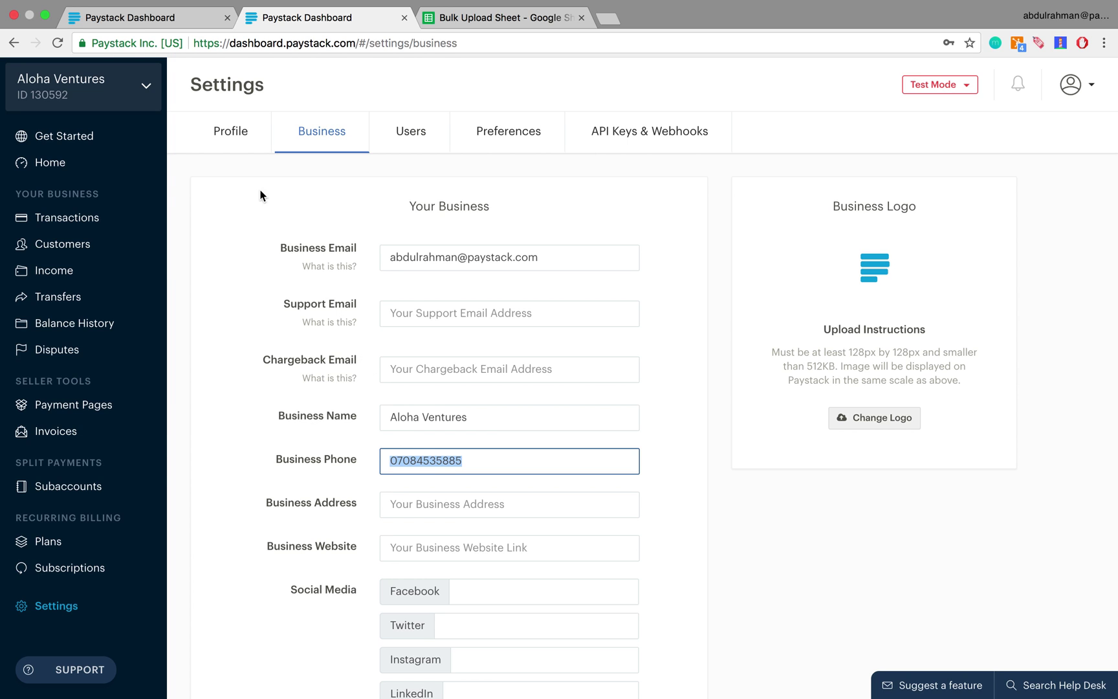
pyautogui.click(165, 21)
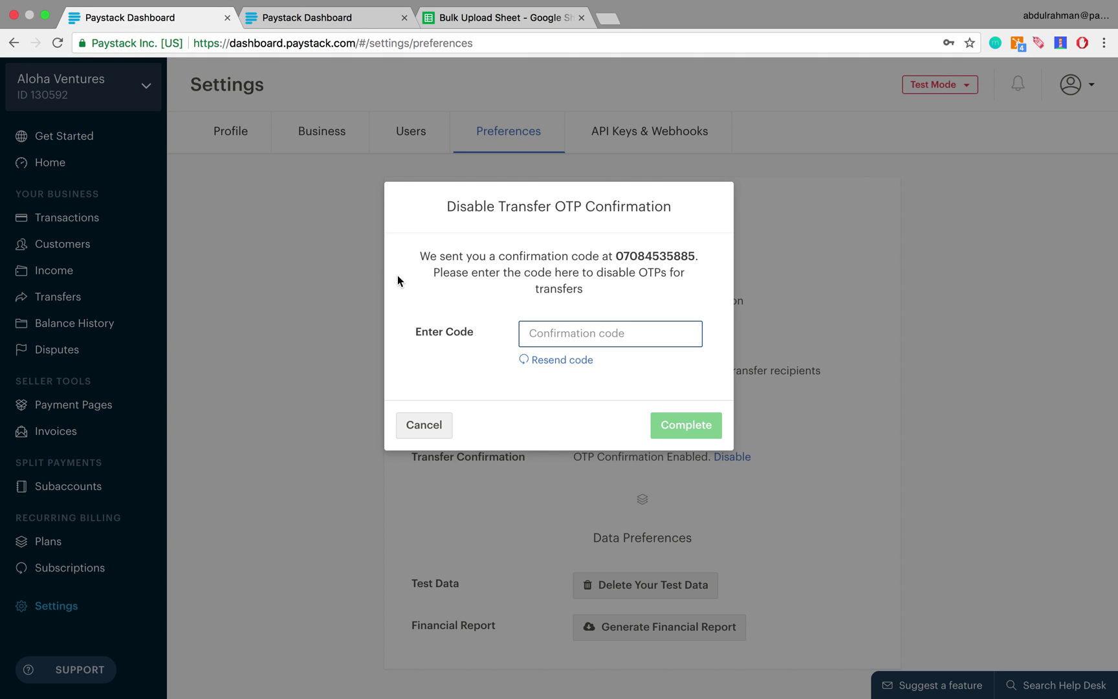
# Step: Enter the code sent by phone and complete disabling transfer OTP confirmation
pyautogui.click(560, 334)
pyautogui.click(506, 361)
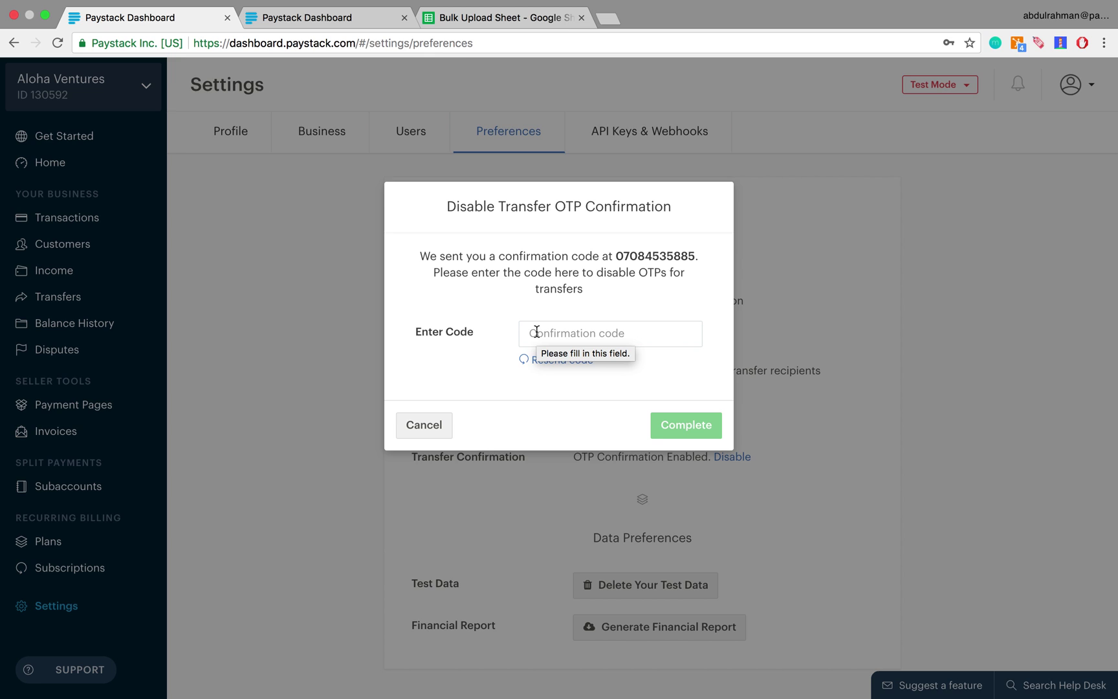
pyautogui.click(537, 332)
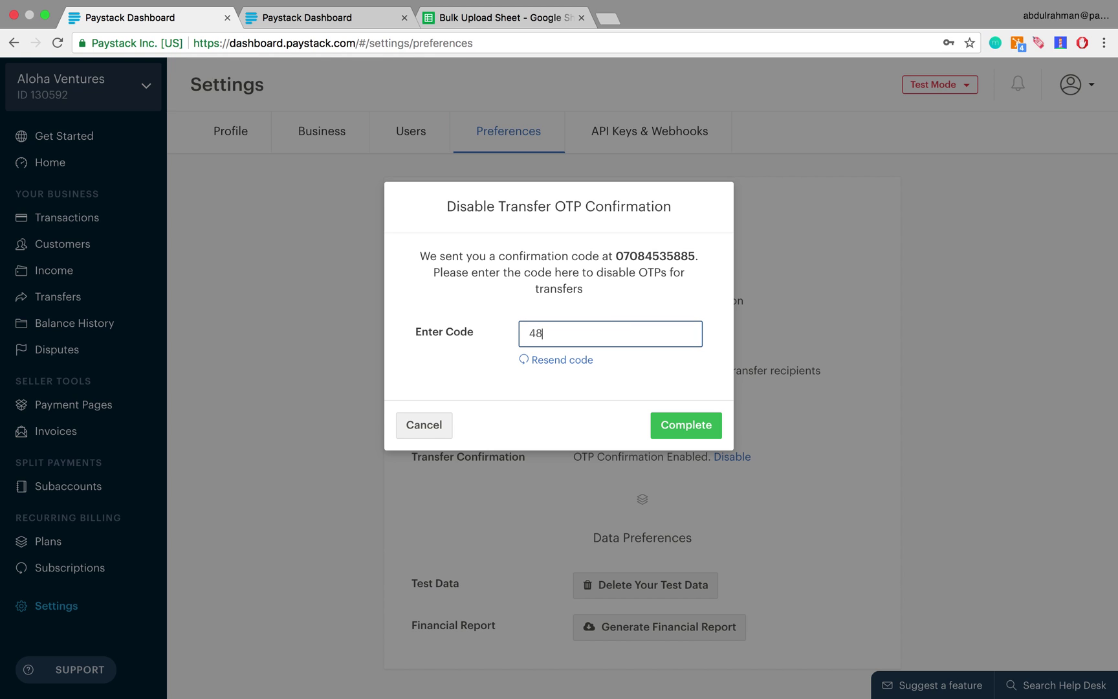
pyautogui.click(694, 426)
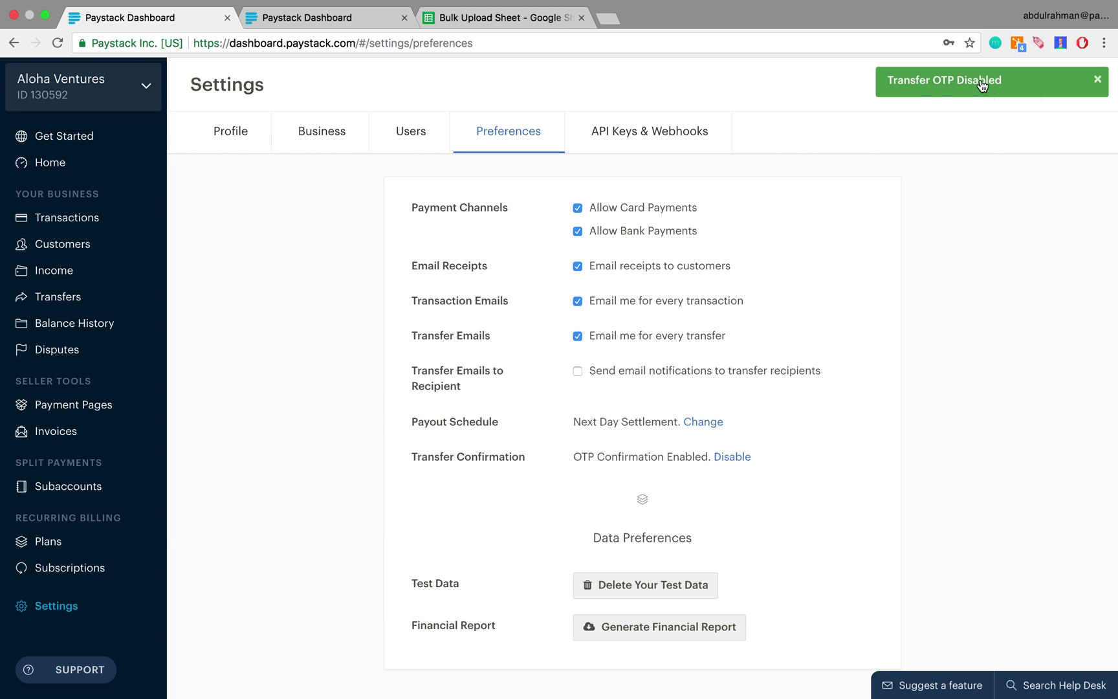
# Step: Reopen Bulk Upload from Transfers, now showing the CSV form against the NGN 9,874.00 balance
pyautogui.click(62, 296)
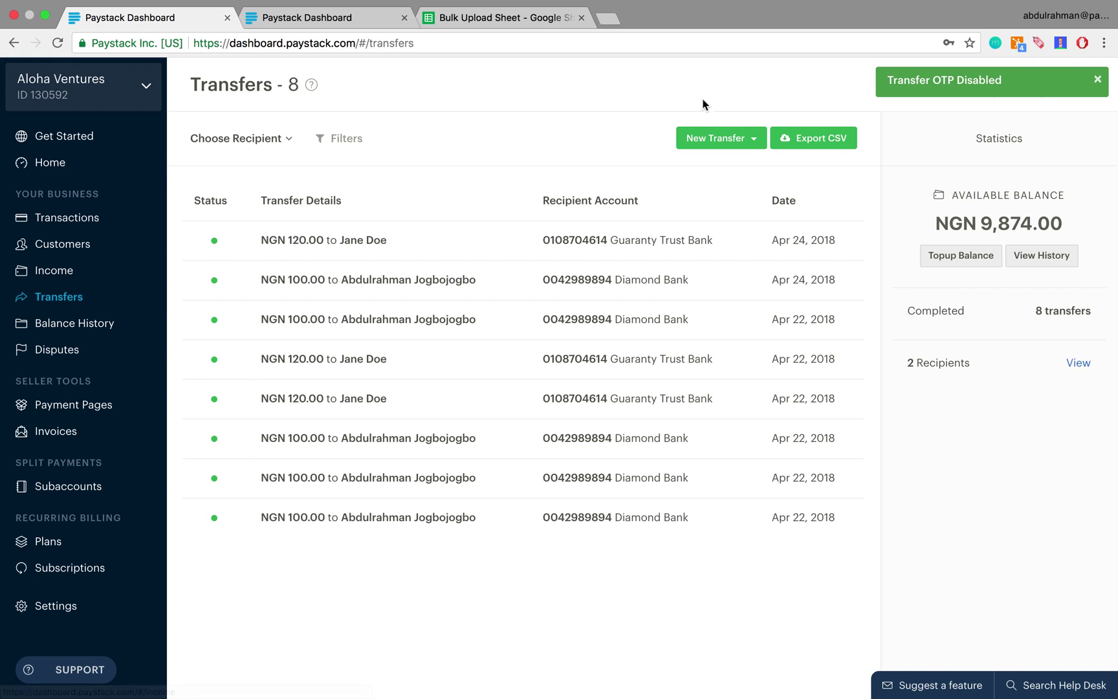
pyautogui.click(718, 138)
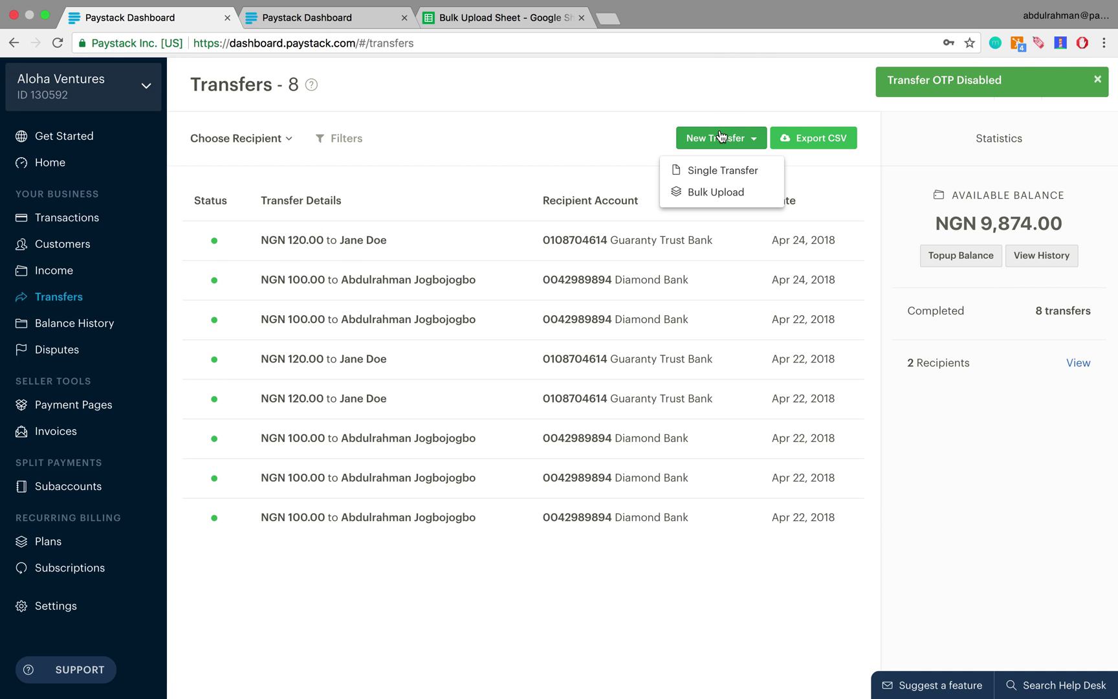
pyautogui.click(709, 193)
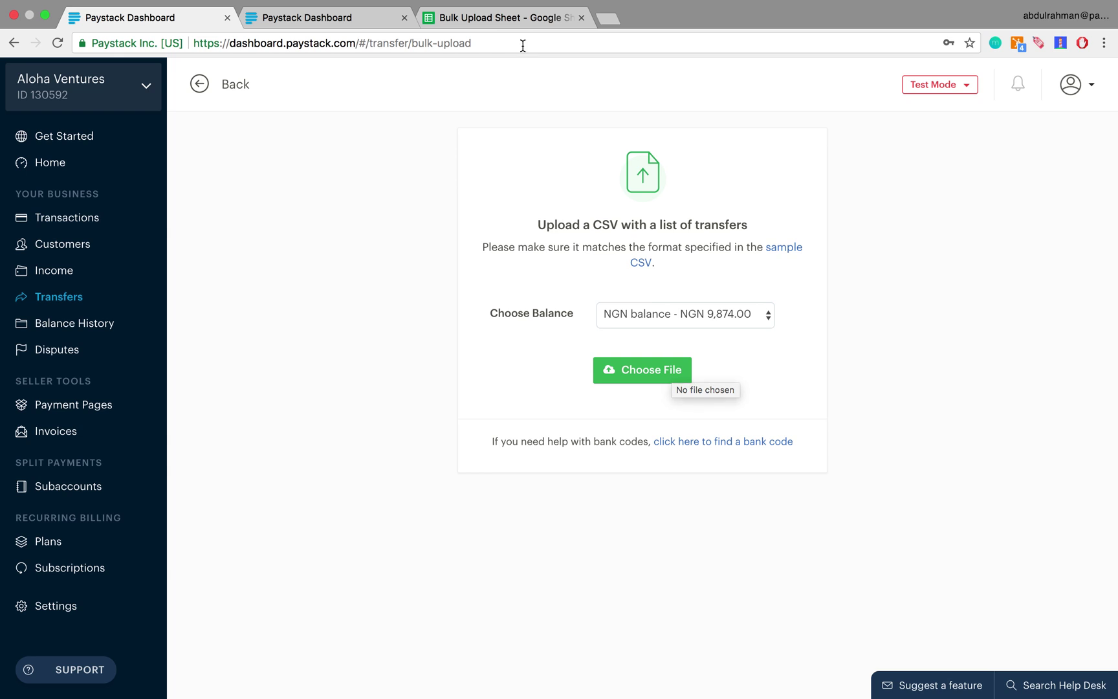
# Step: Switch to the Bulk Upload Sheet with transfers of 100 to test-bank and 120 to zenith-bank
pyautogui.click(528, 20)
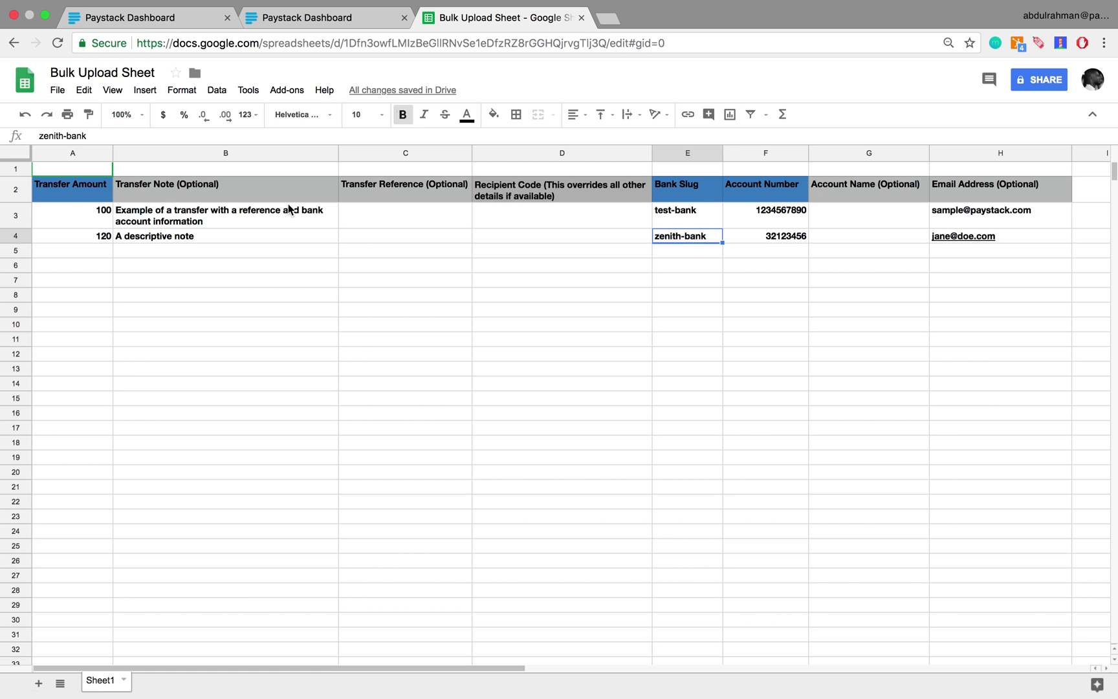
# Step: Delete the note in cell B4 for the 120 zenith-bank transfer
pyautogui.click(179, 240)
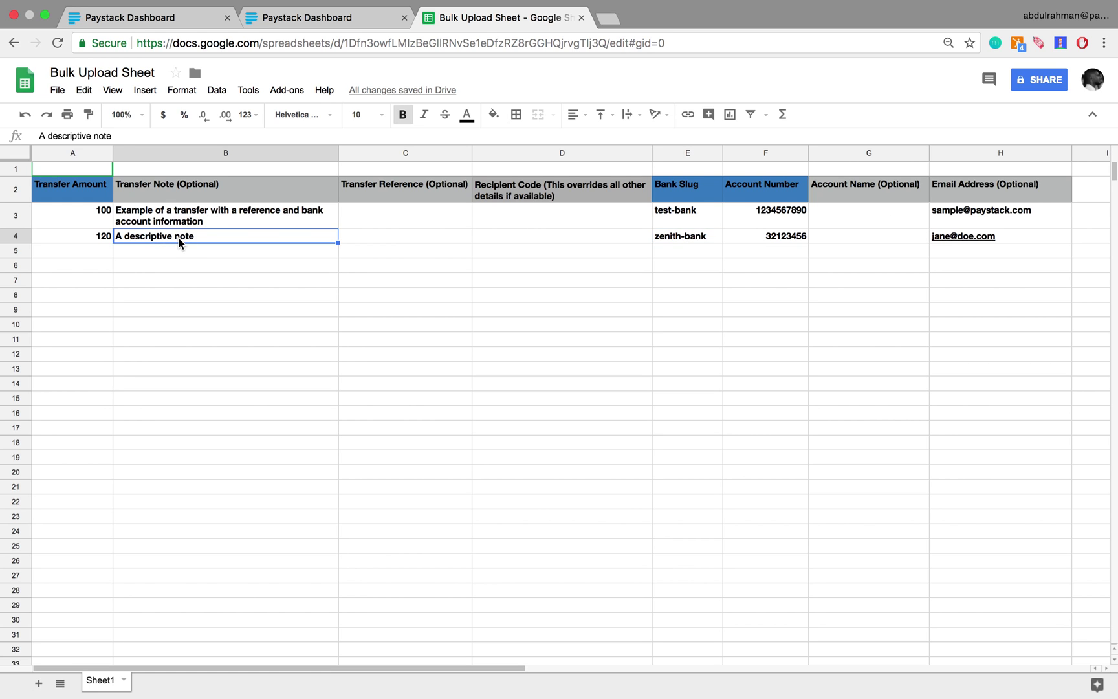
pyautogui.press('Delete')
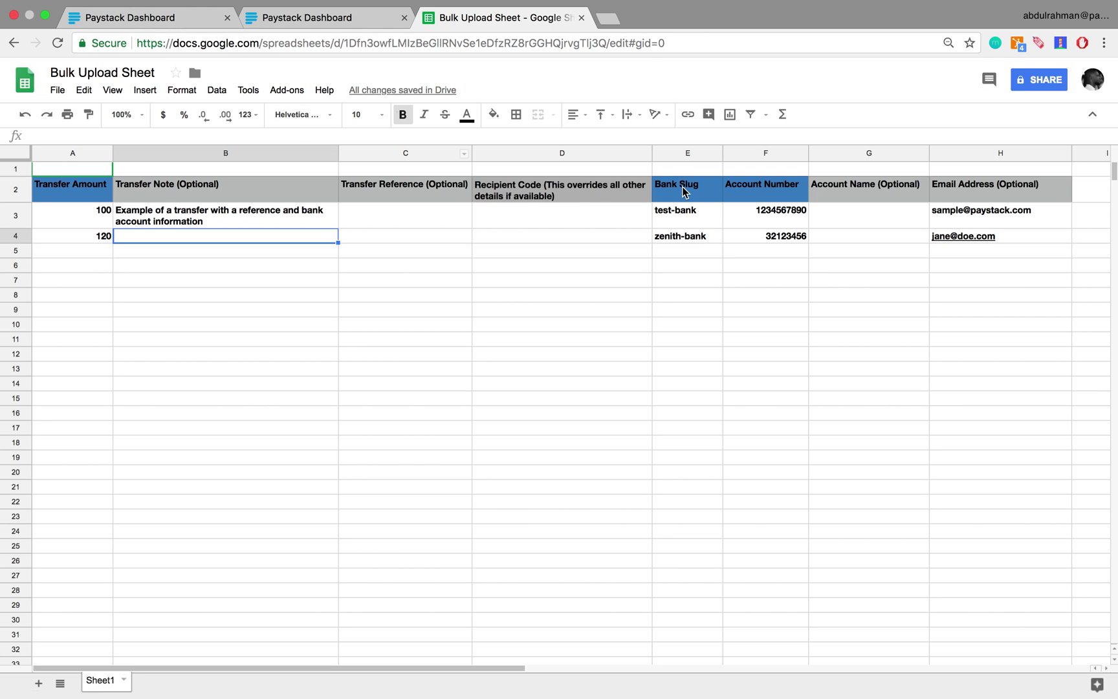
# Step: Browse Paystack's bank code list, then go back to the Bulk Upload Sheet
pyautogui.click(163, 17)
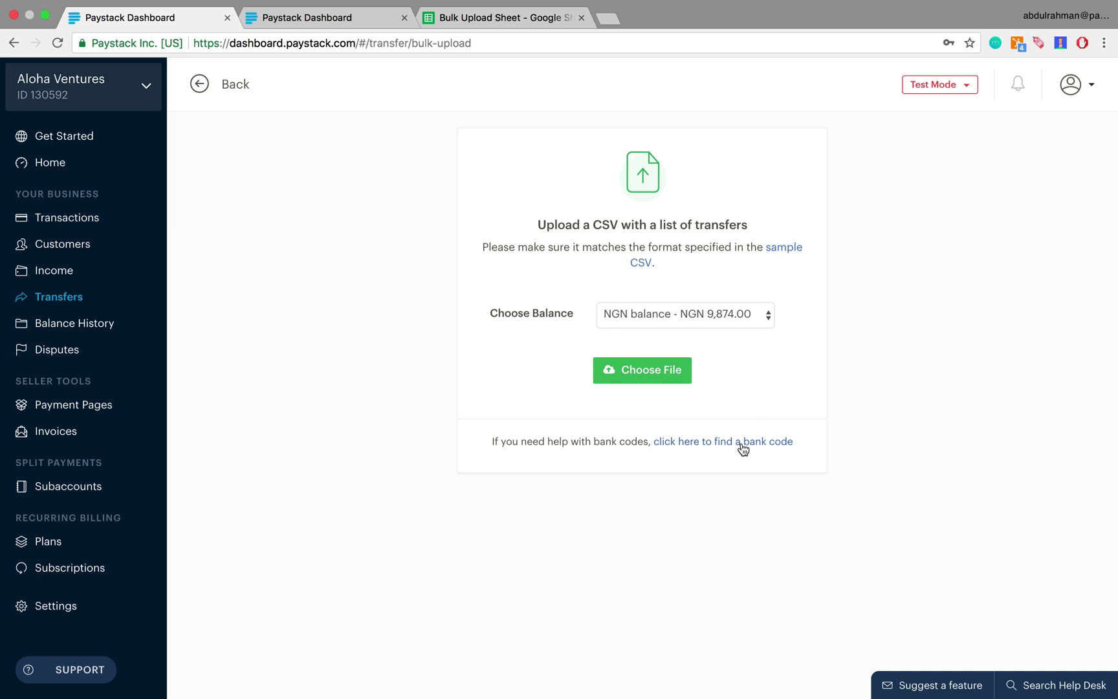
pyautogui.click(741, 445)
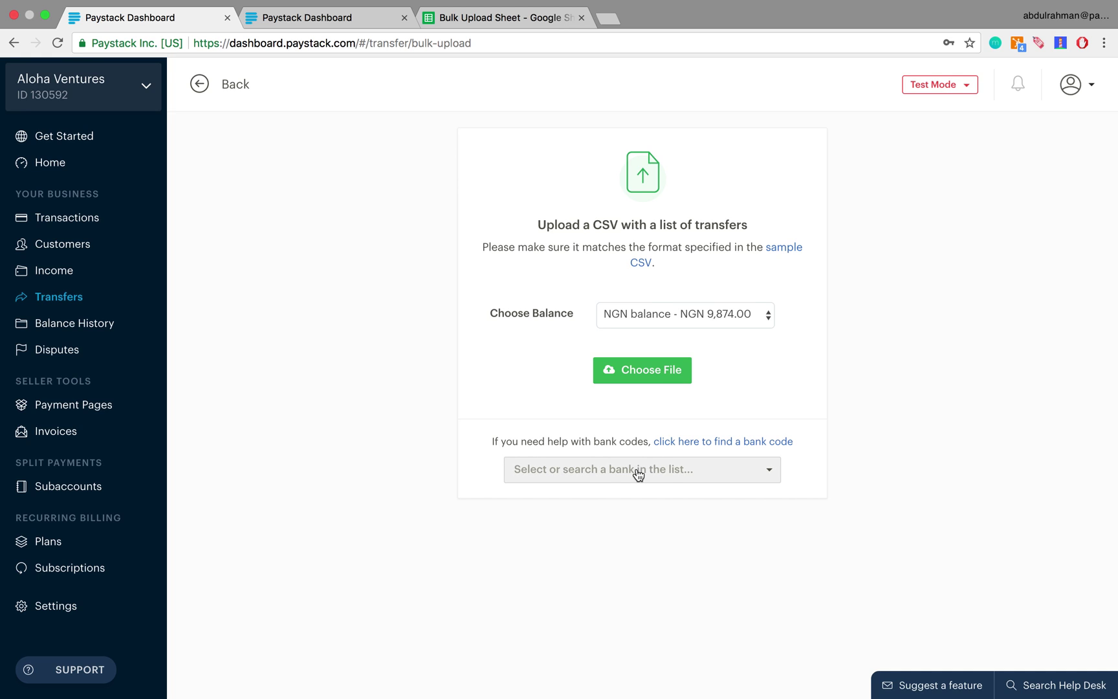
pyautogui.click(767, 476)
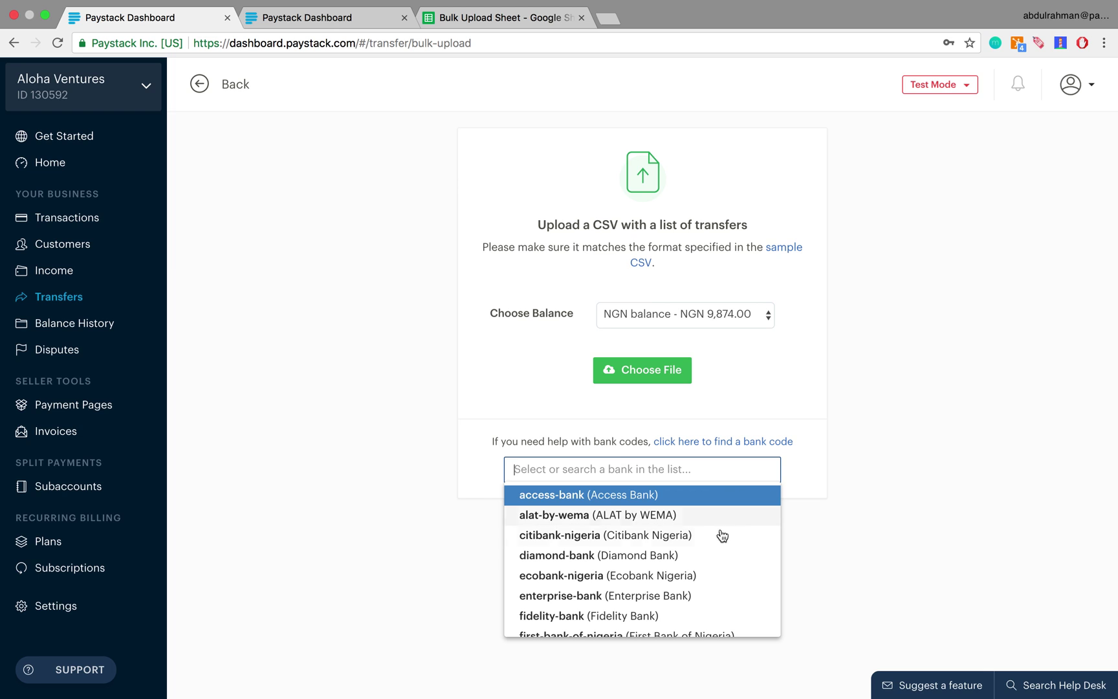
pyautogui.scroll(-2, 716, 557)
pyautogui.scroll(-4, 717, 558)
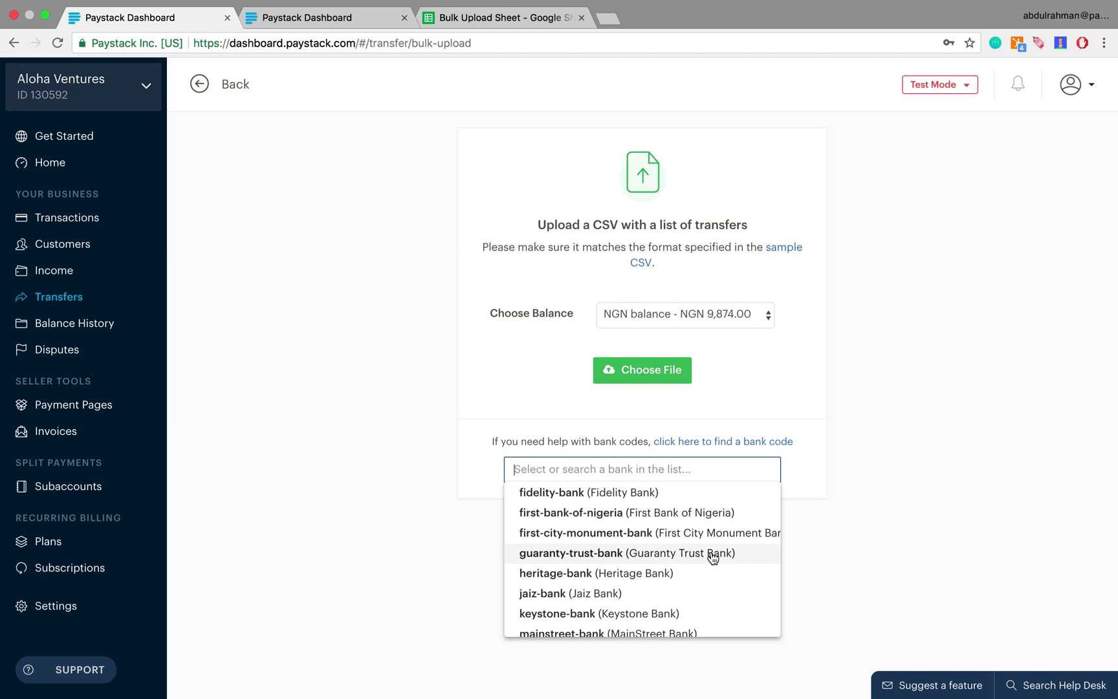
pyautogui.scroll(-2, 692, 558)
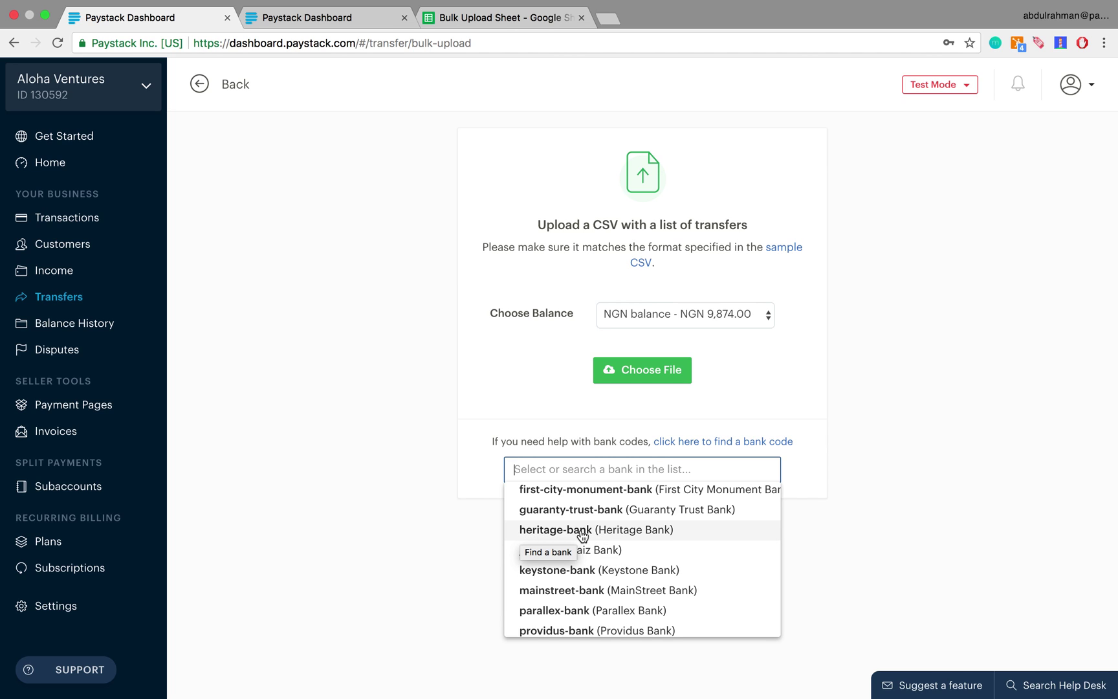
pyautogui.scroll(-2, 581, 536)
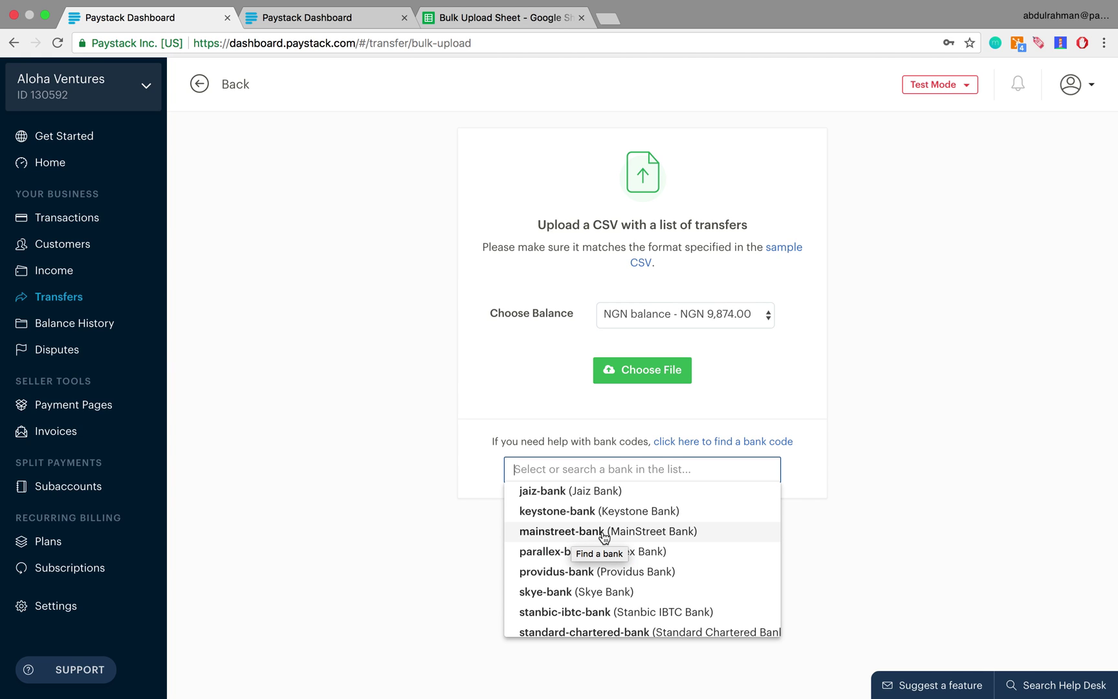
pyautogui.click(519, 20)
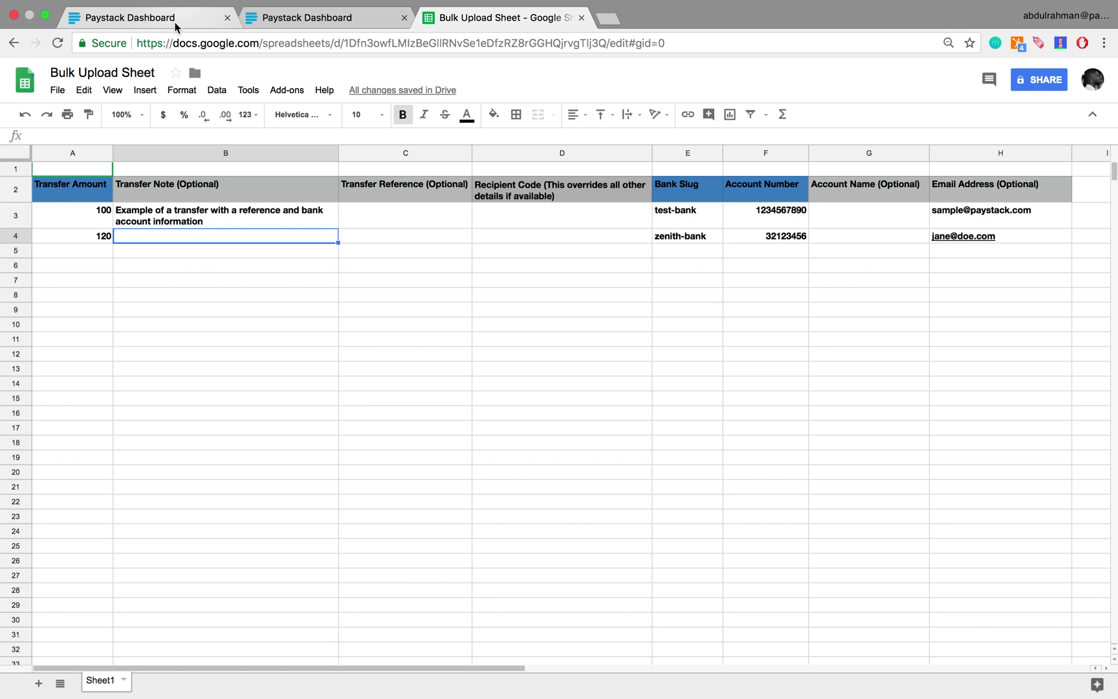
# Step: Upload the bulk transfer CSV from Documents, listing NGN 100.00 and NGN 120.00 transfers
pyautogui.click(154, 16)
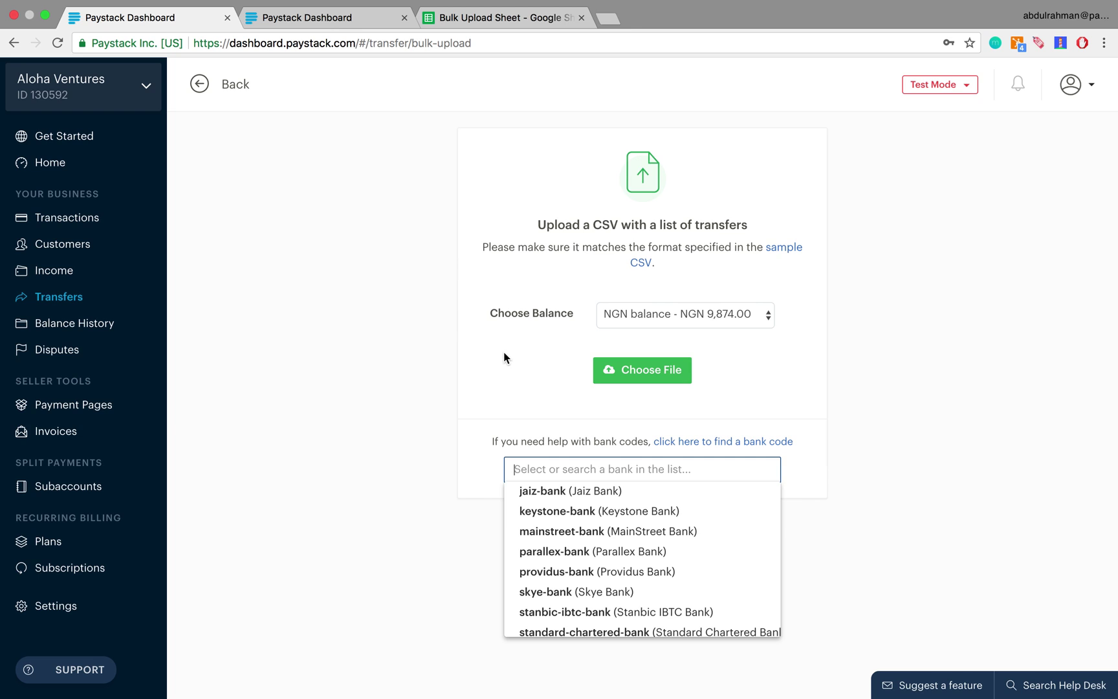
pyautogui.click(504, 354)
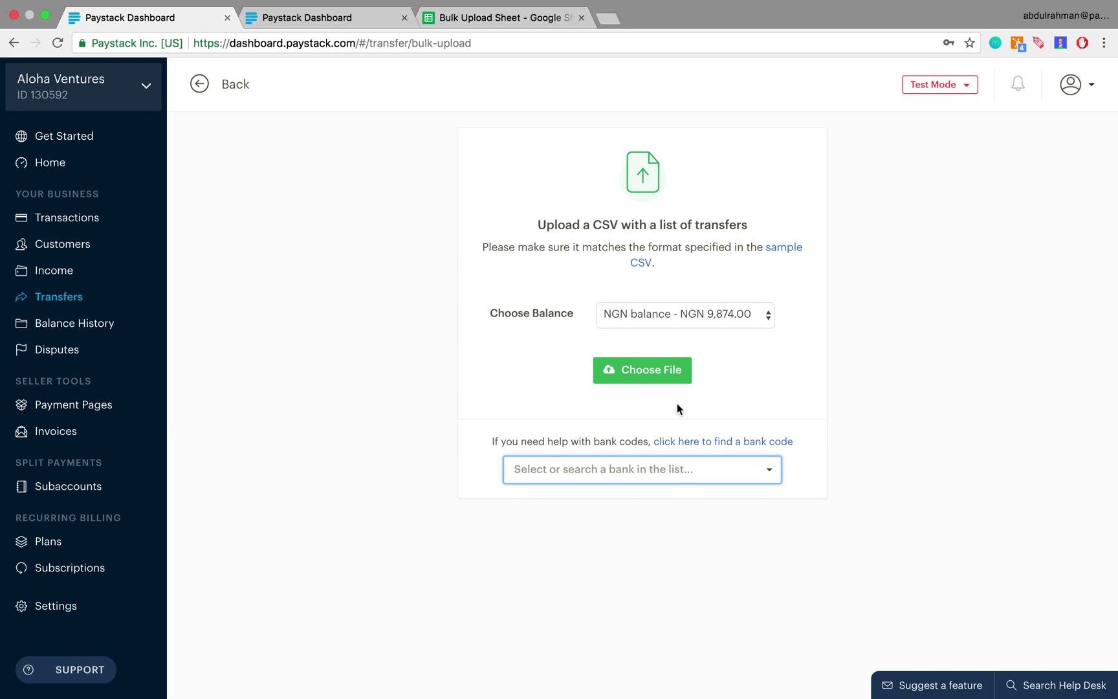
pyautogui.click(650, 371)
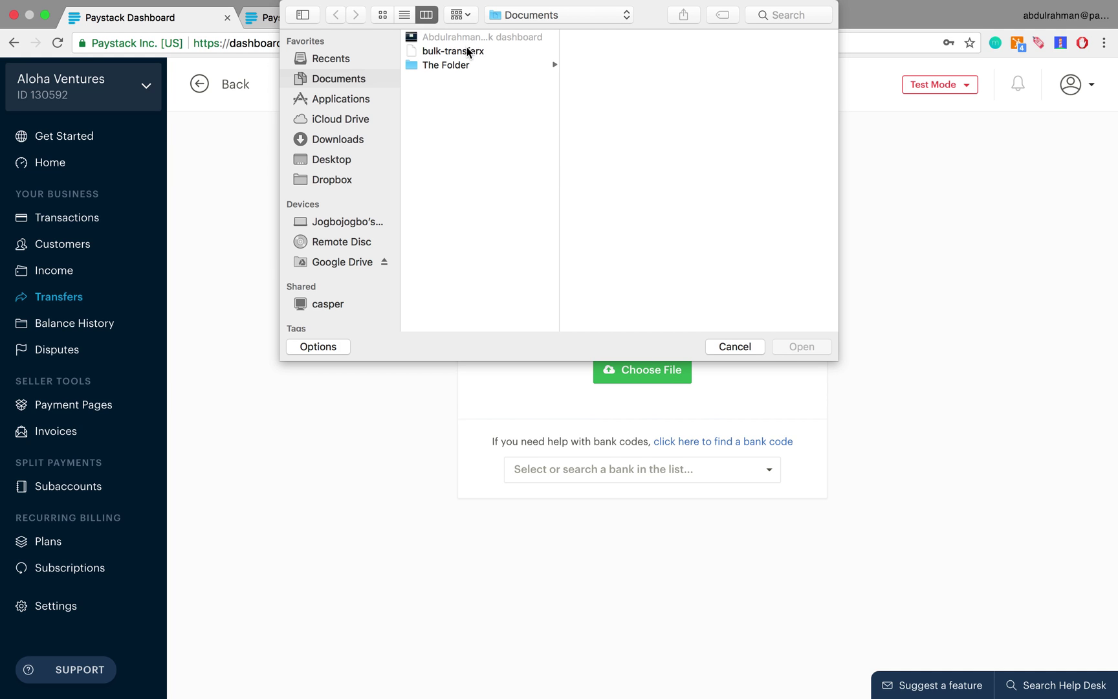
pyautogui.doubleClick(467, 50)
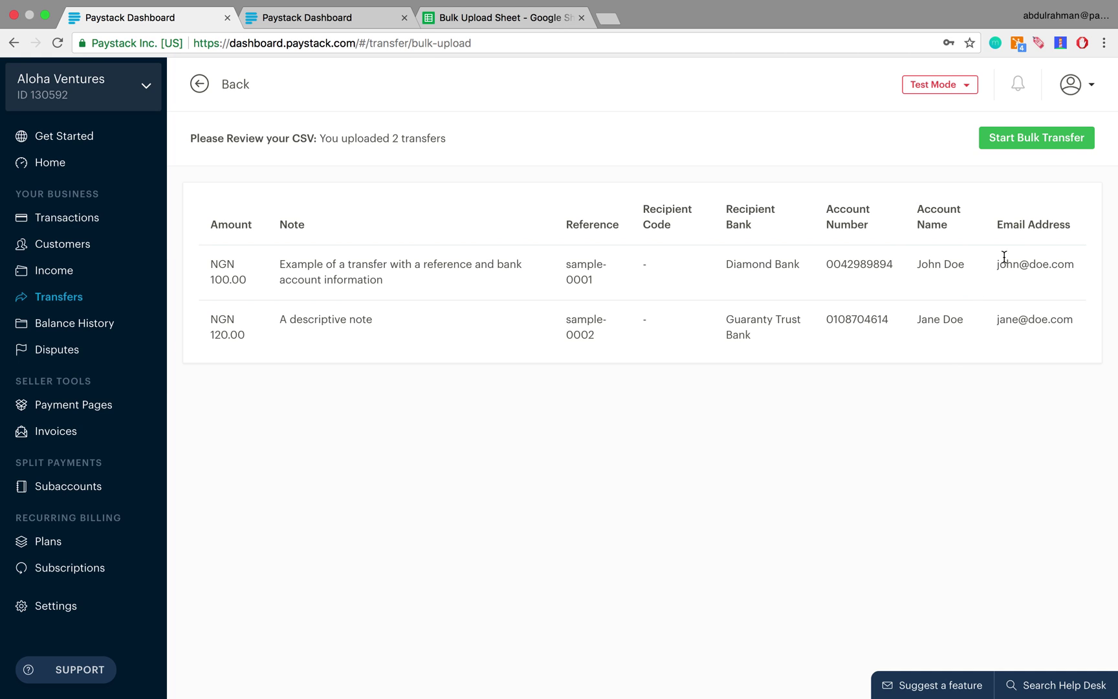
# Step: Start the bulk transfer of the NGN 100.00 and NGN 120.00 payments
pyautogui.click(1048, 144)
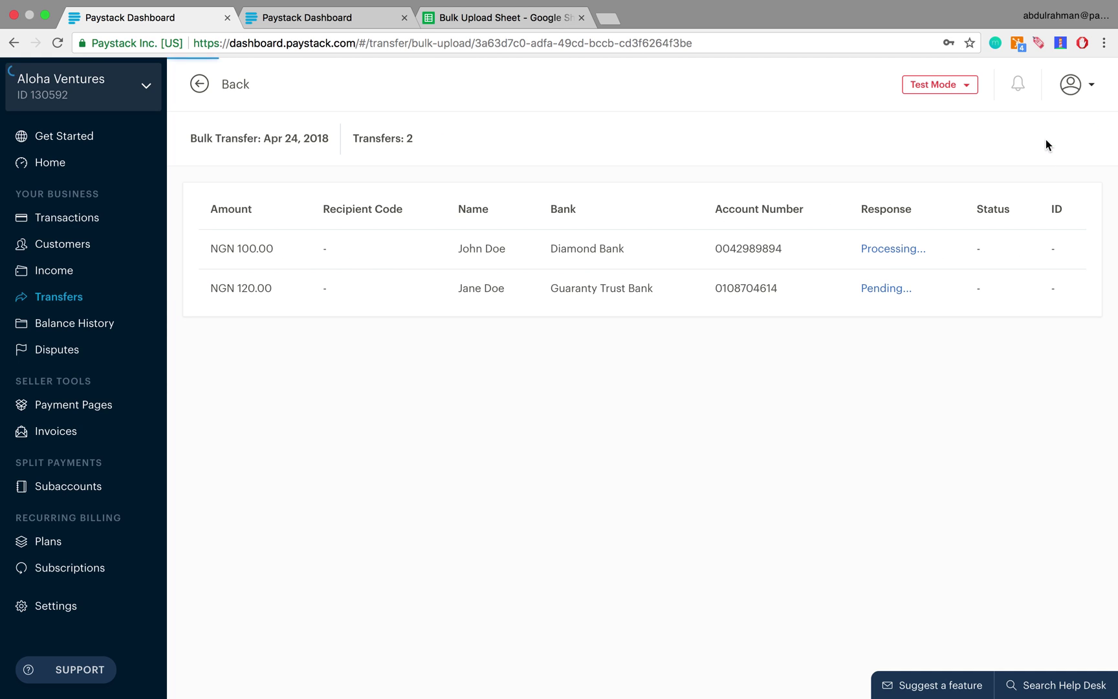